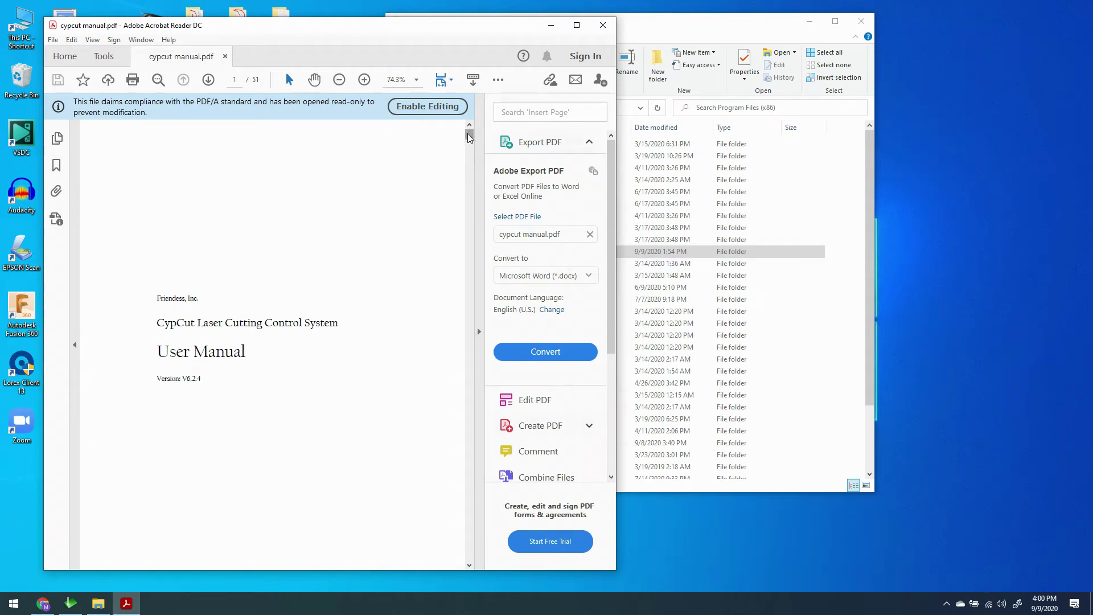
left_click_drag(468, 138, 469, 139)
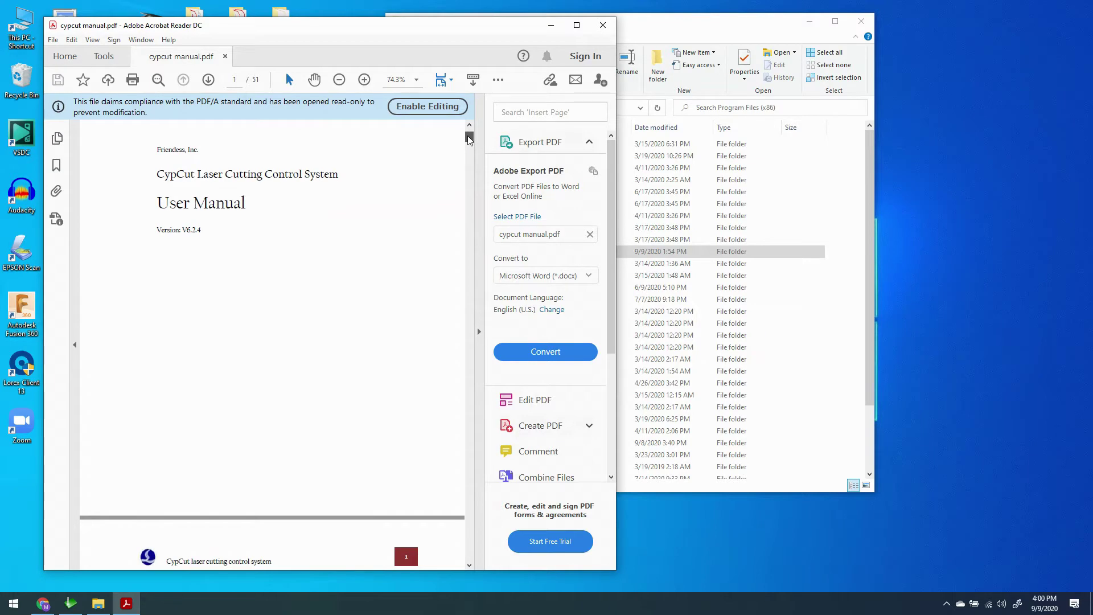
left_click_drag(468, 139, 468, 151)
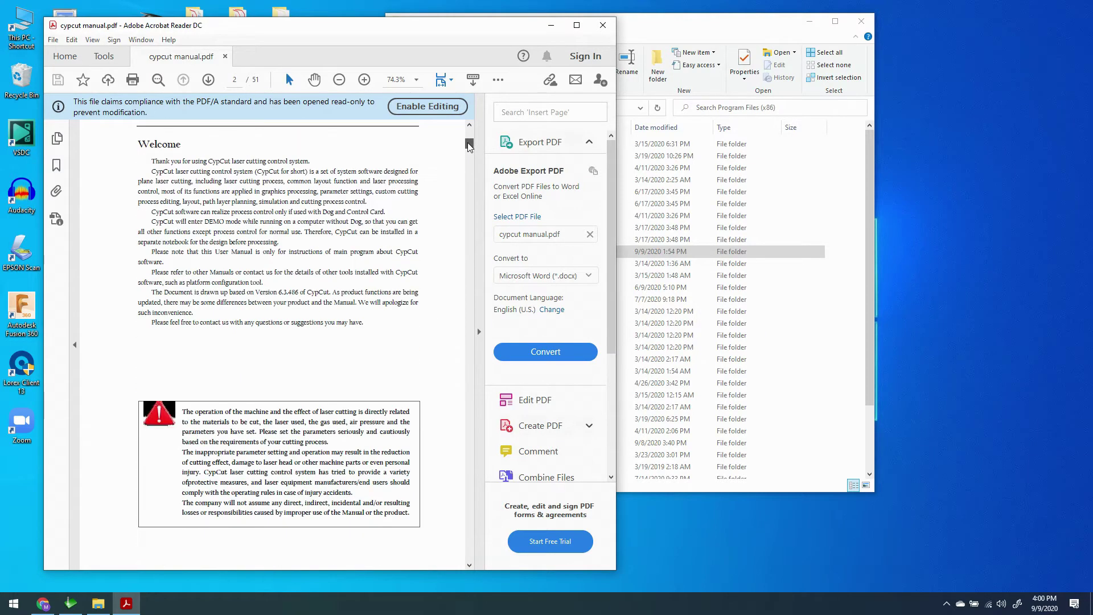
- Maximize the manual, highlight the 'CypCut can be installed on a separate notebook' sentence, then close it
left_click(577, 25)
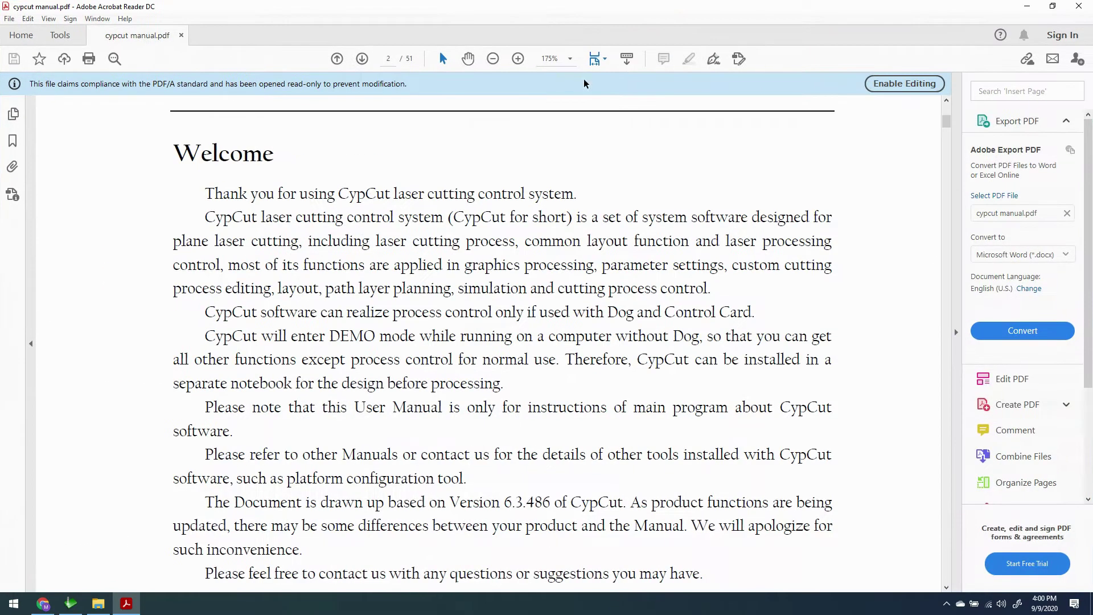
scroll(612, 256, "down", 1)
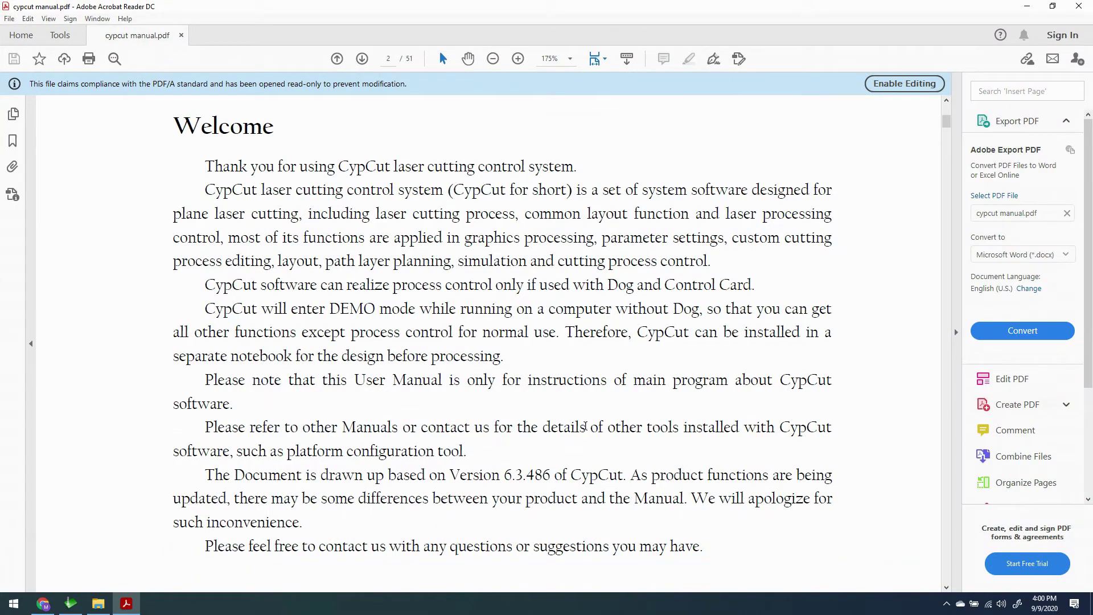
scroll(585, 426, "down", 1)
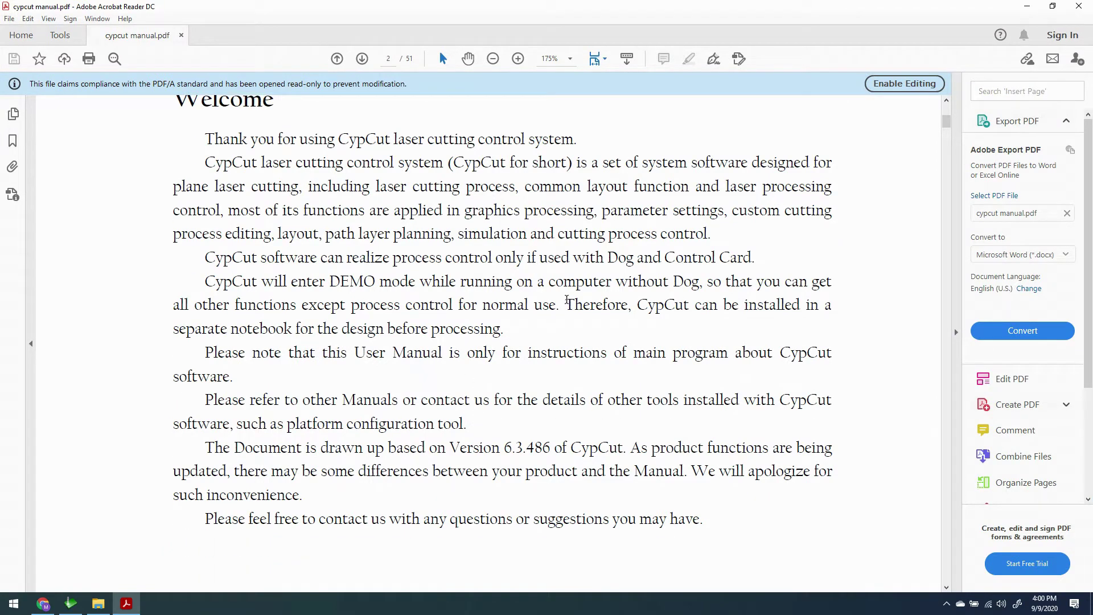
left_click_drag(566, 305, 505, 329)
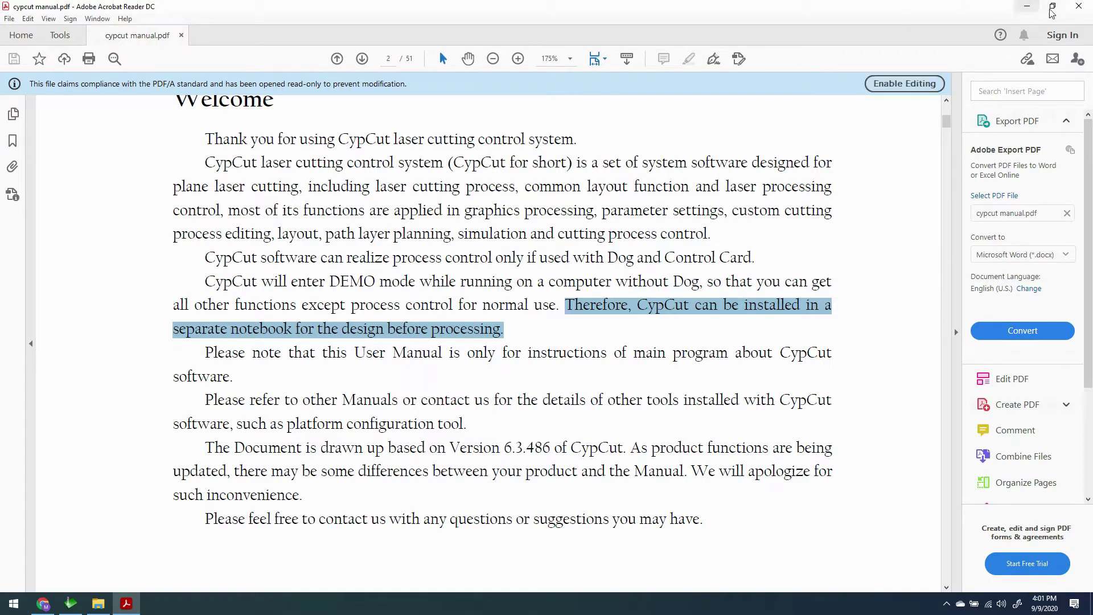
left_click(1079, 9)
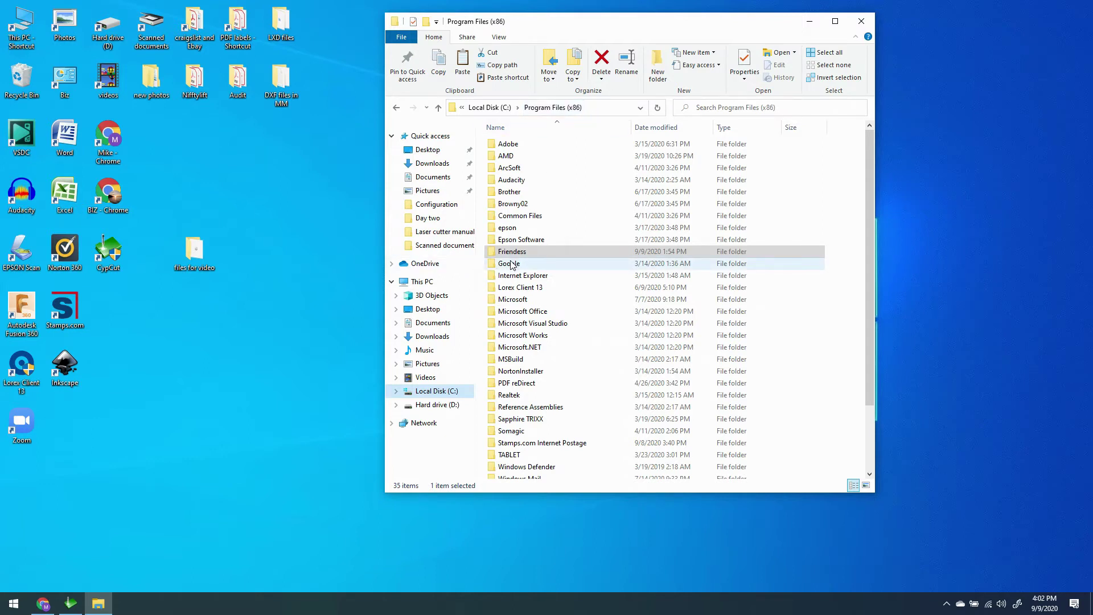
- Select the Friendess folder in the Program Files (x86) list
left_click(538, 253)
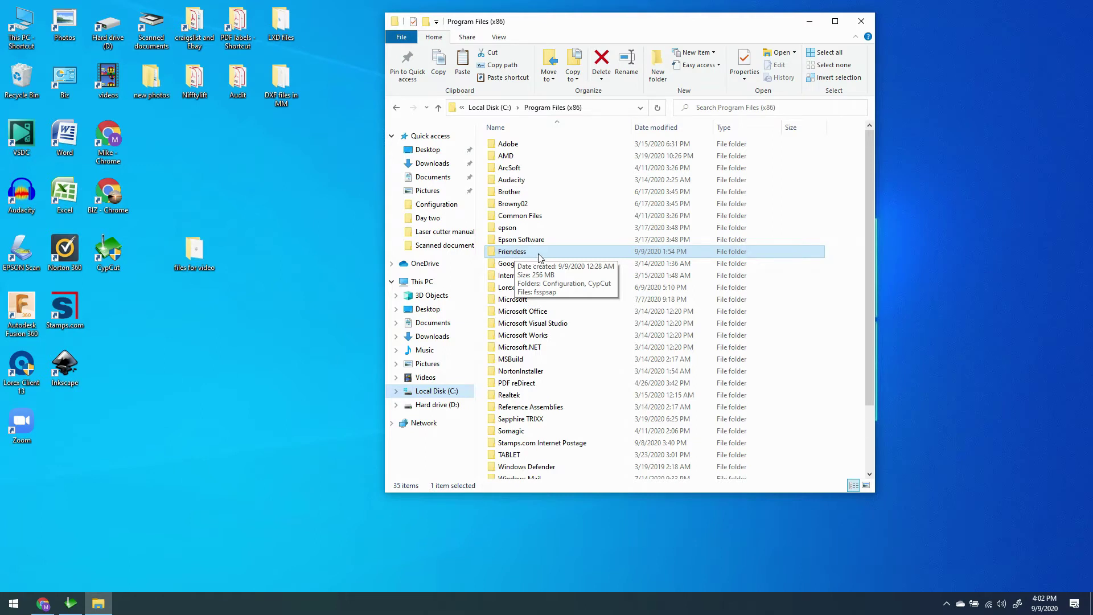
- Open Friendess, CypCut and Installer to see CypCutInstall, then return to the CypCut folder
double_click(538, 253)
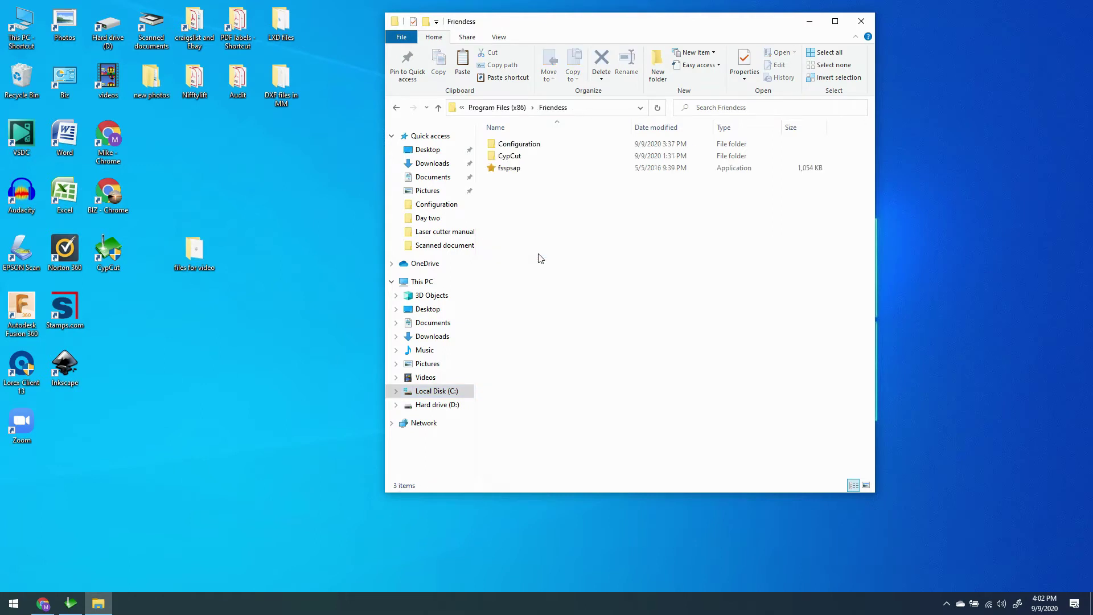
left_click(521, 148)
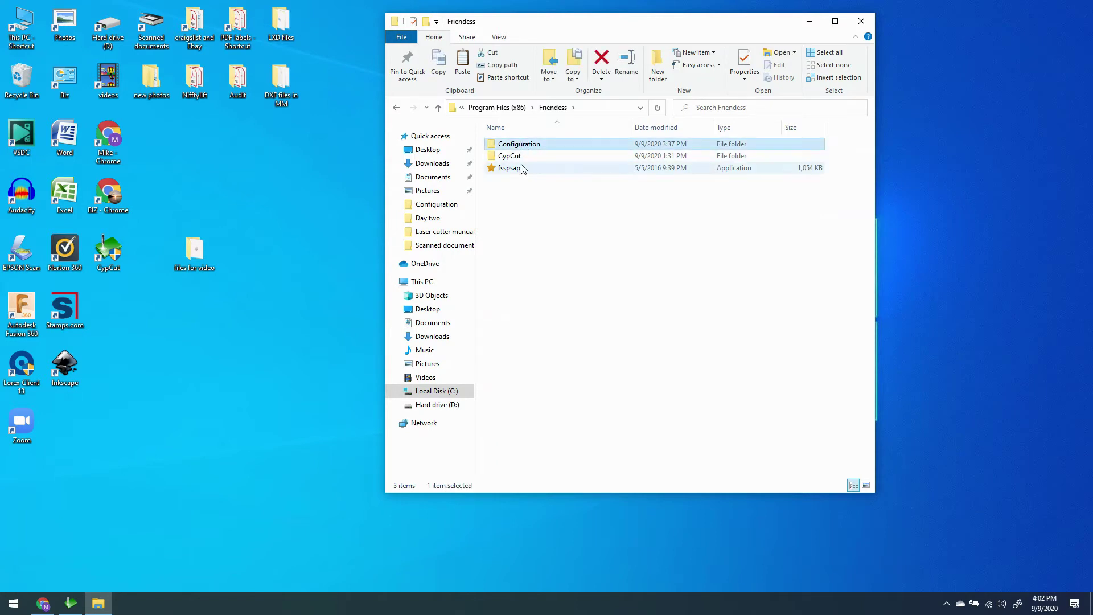
double_click(517, 155)
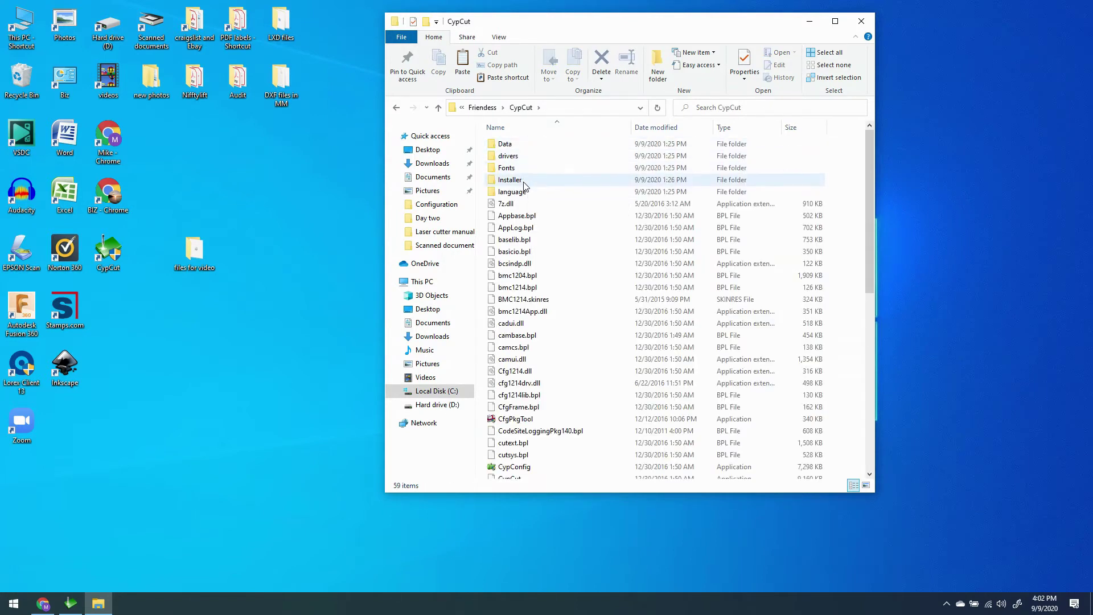
double_click(523, 182)
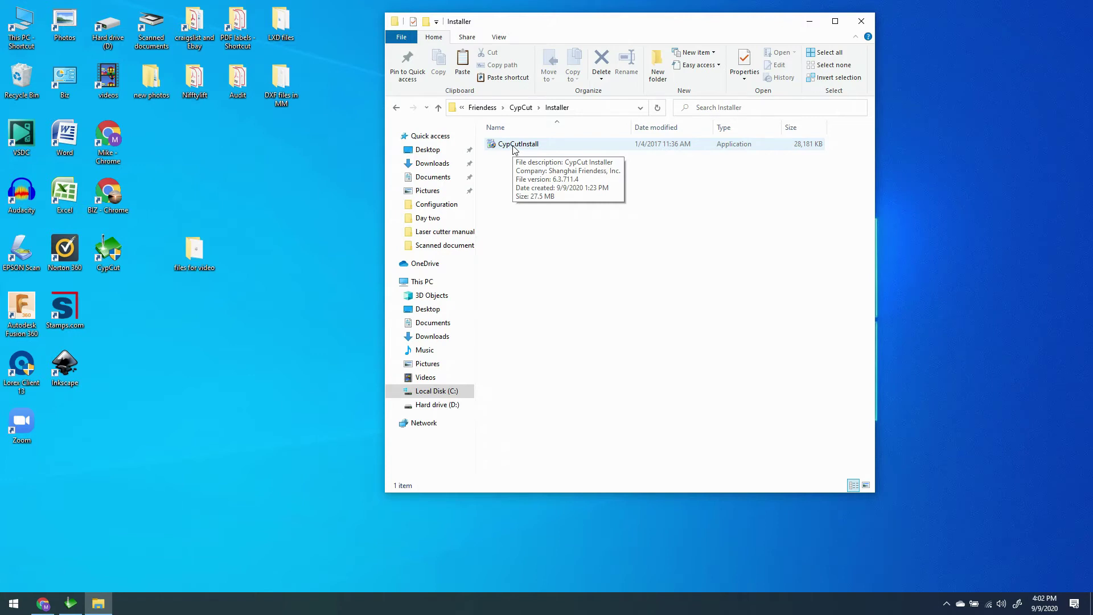
left_click(522, 109)
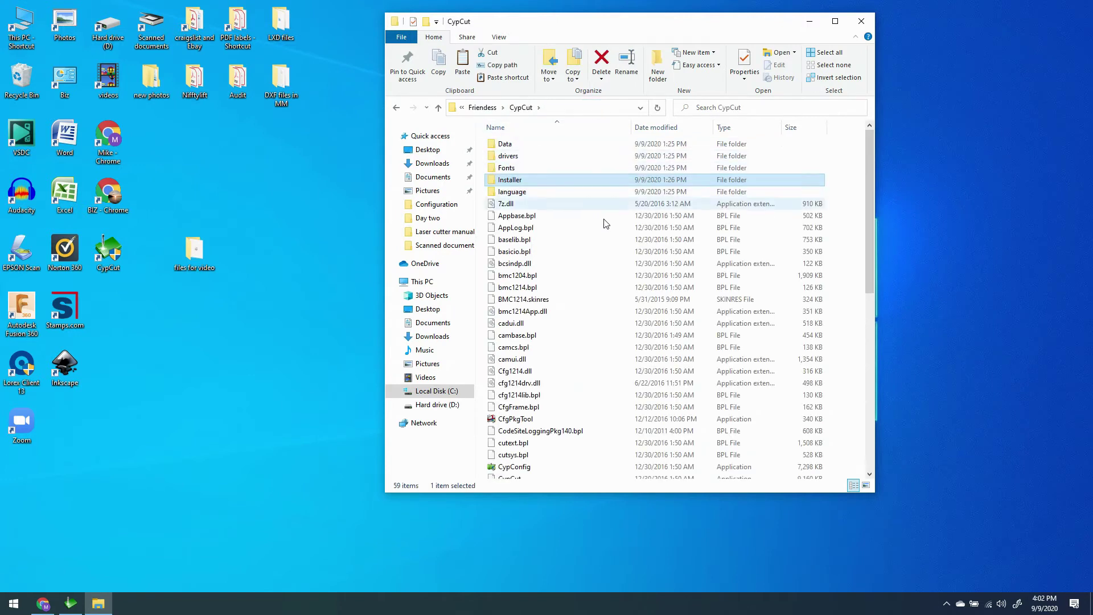
scroll(603, 227, "down", 1)
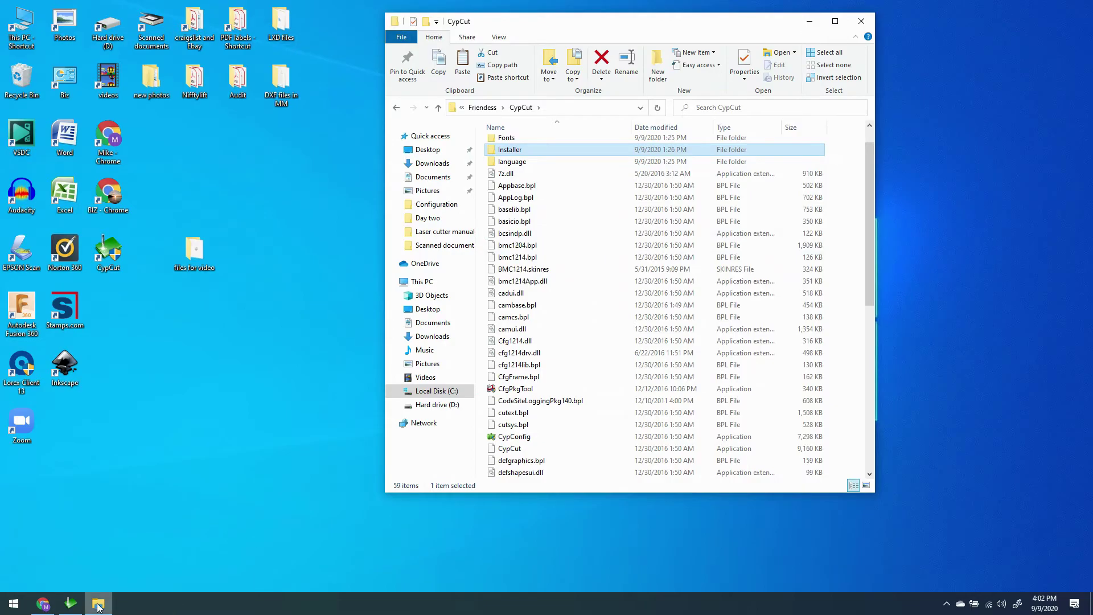
left_click(70, 604)
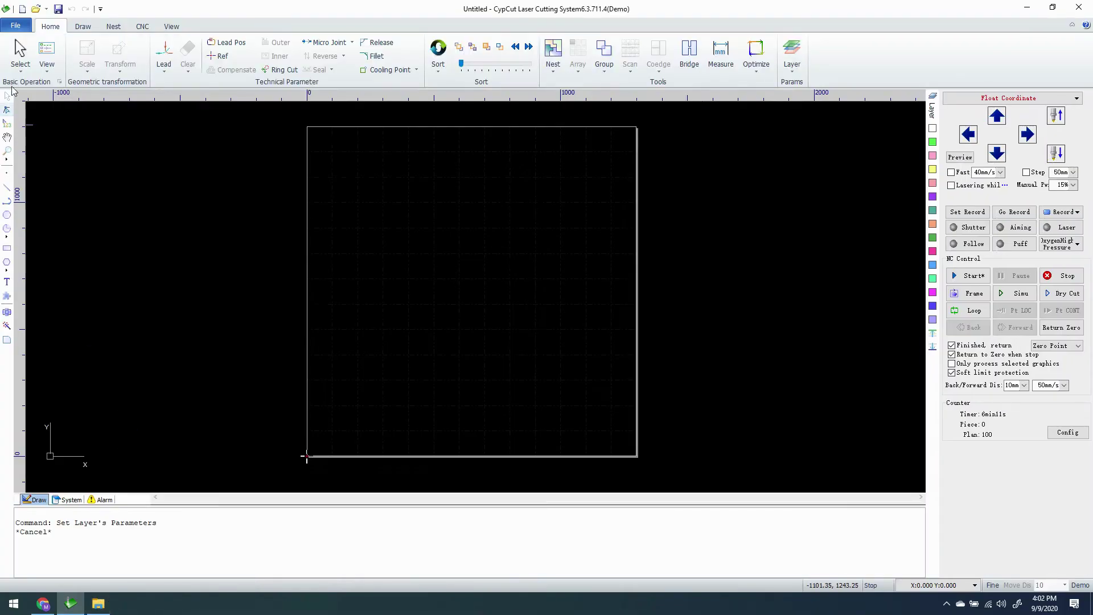
- Look over the File menu, box-select a region of the sheet, then quit CypCut
left_click(16, 26)
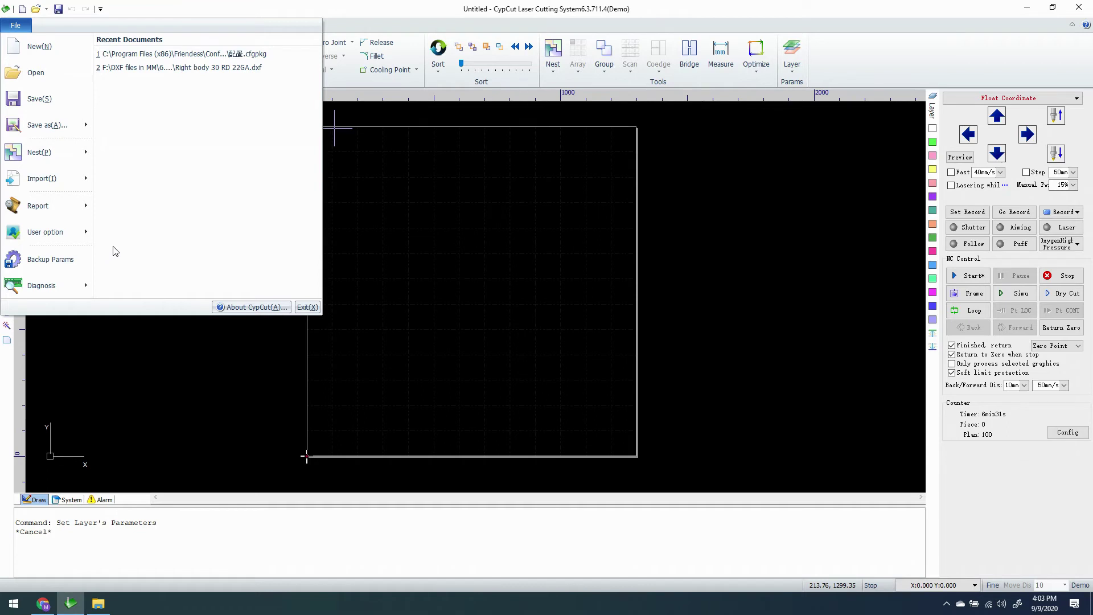
left_click(768, 166)
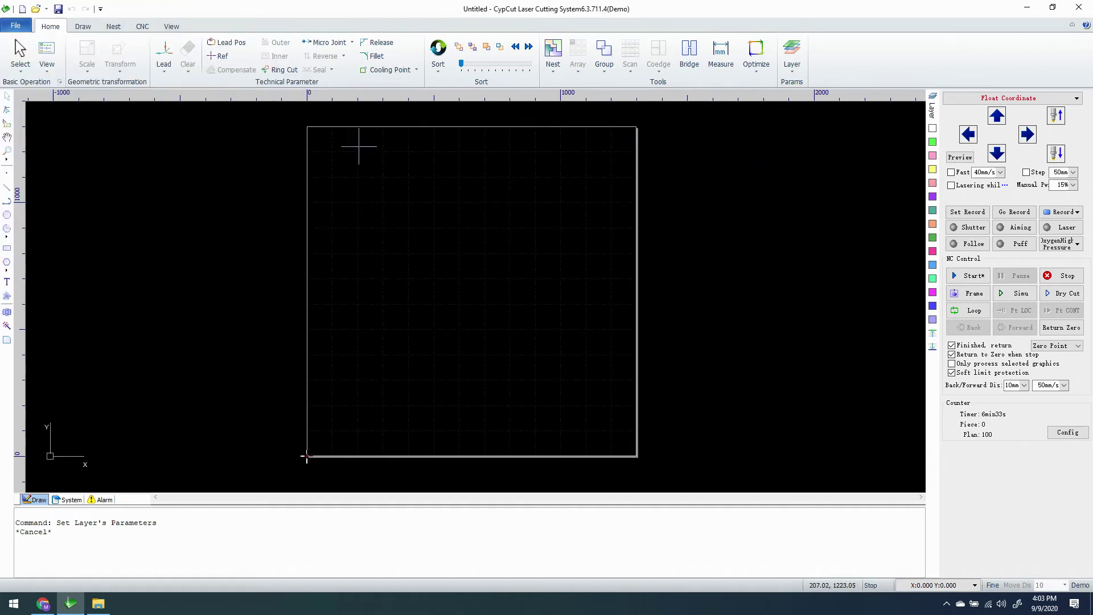
mouse_move(274, 117)
left_mouse_down()
mouse_move(479, 462)
mouse_move(688, 472)
left_mouse_up()
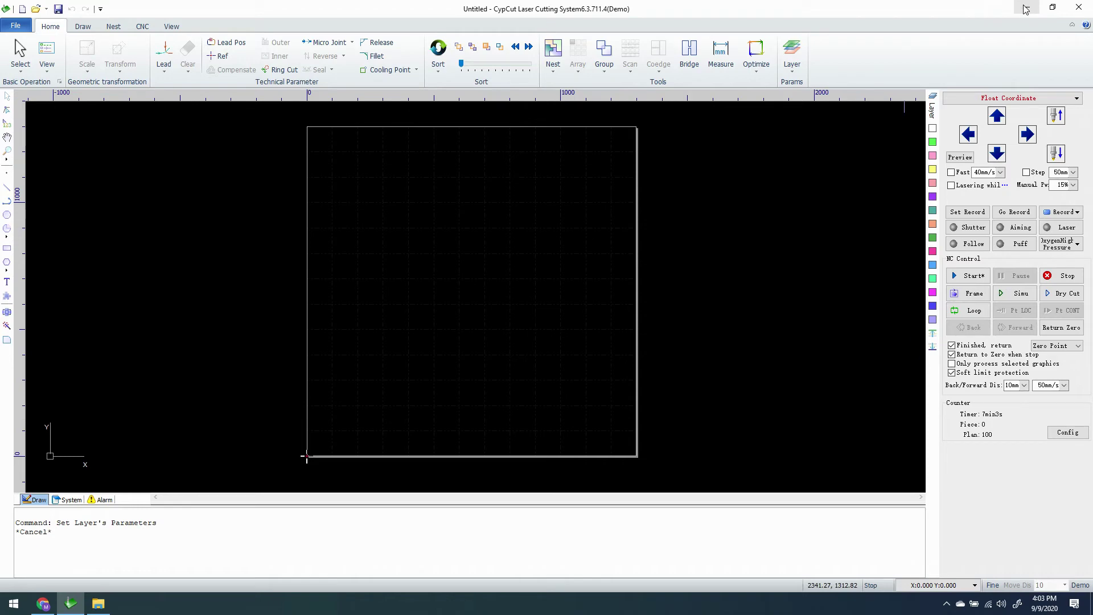
left_click(1081, 13)
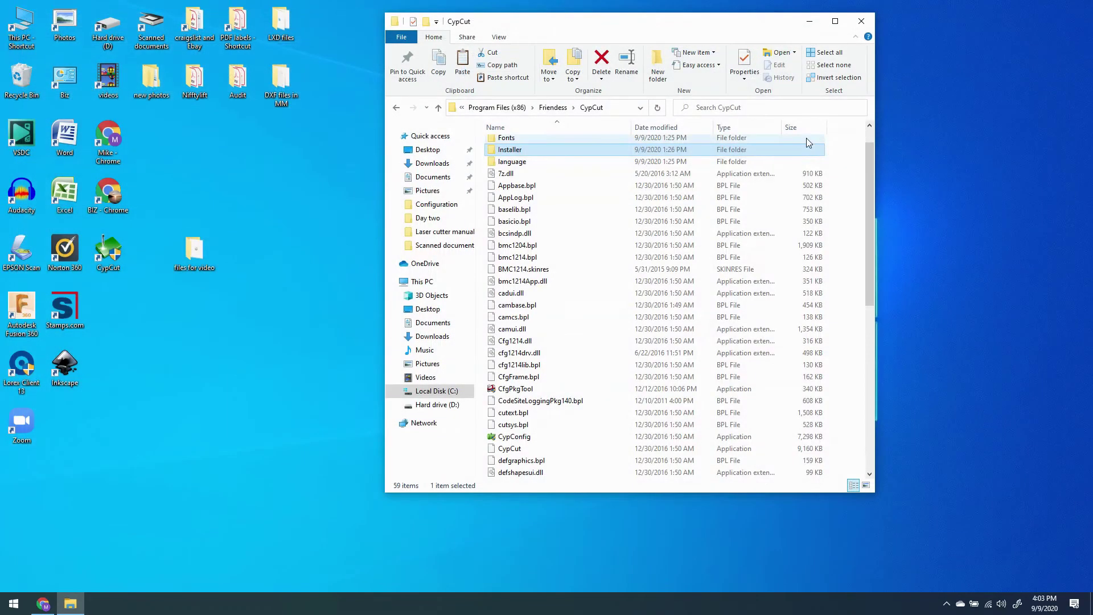
- Launch CypConfig, approve the UAC prompt and submit the password
double_click(523, 451)
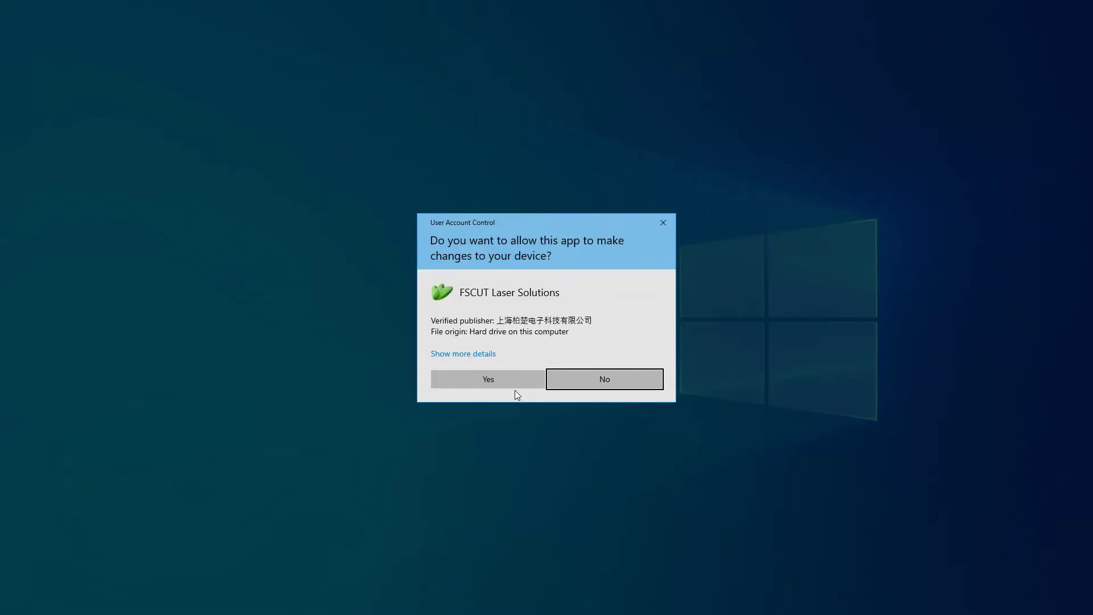
left_click(514, 381)
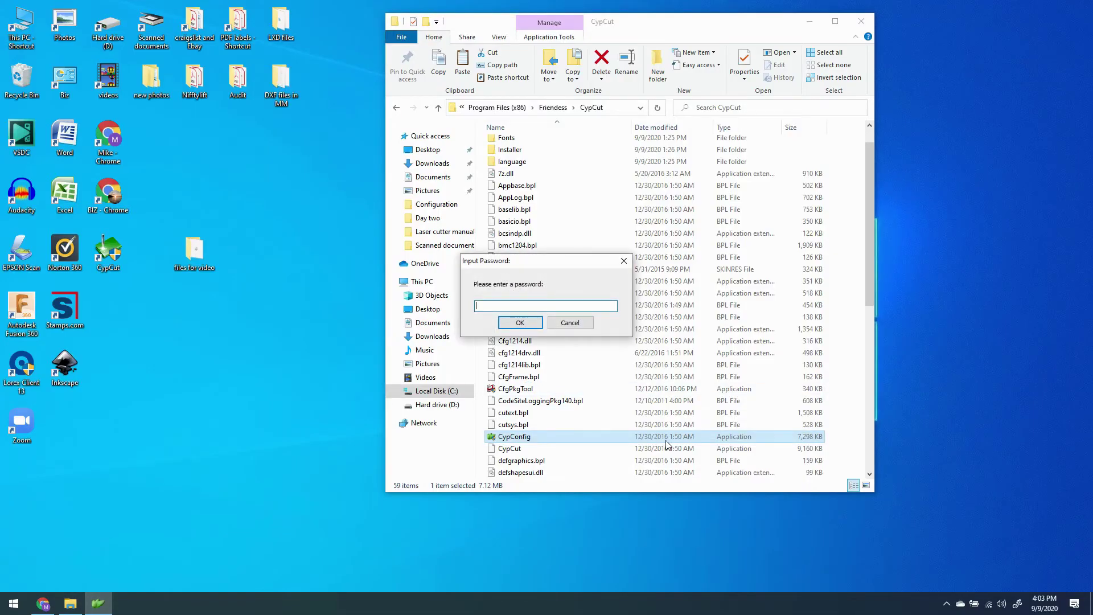
type("••")
key("Return")
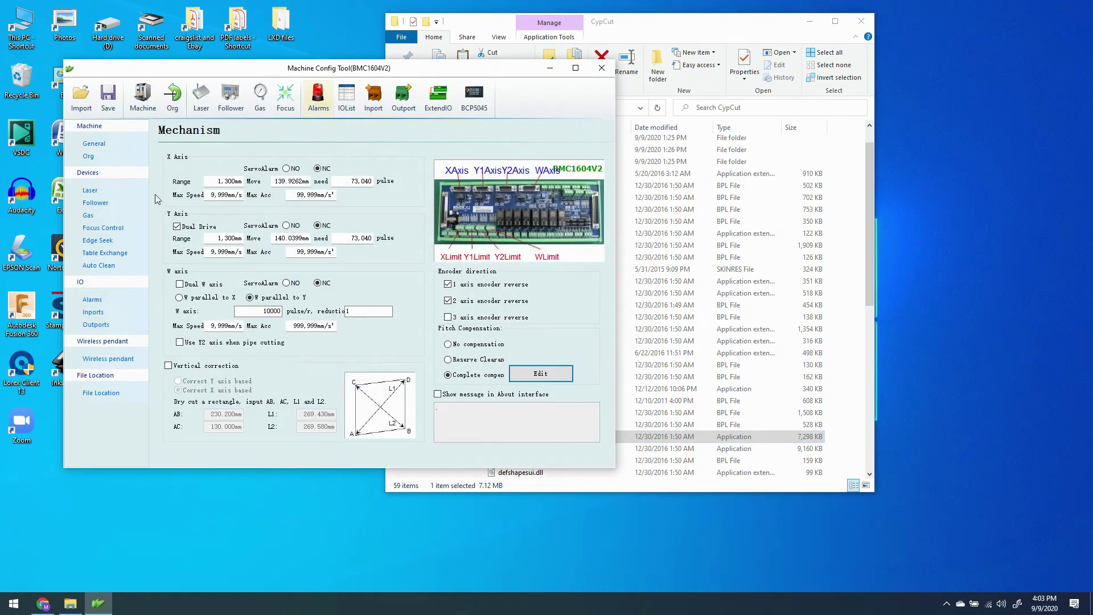
- Review the One Inport Alarm and 4 Ports Alarms settings, then close CypConfig
left_click(318, 98)
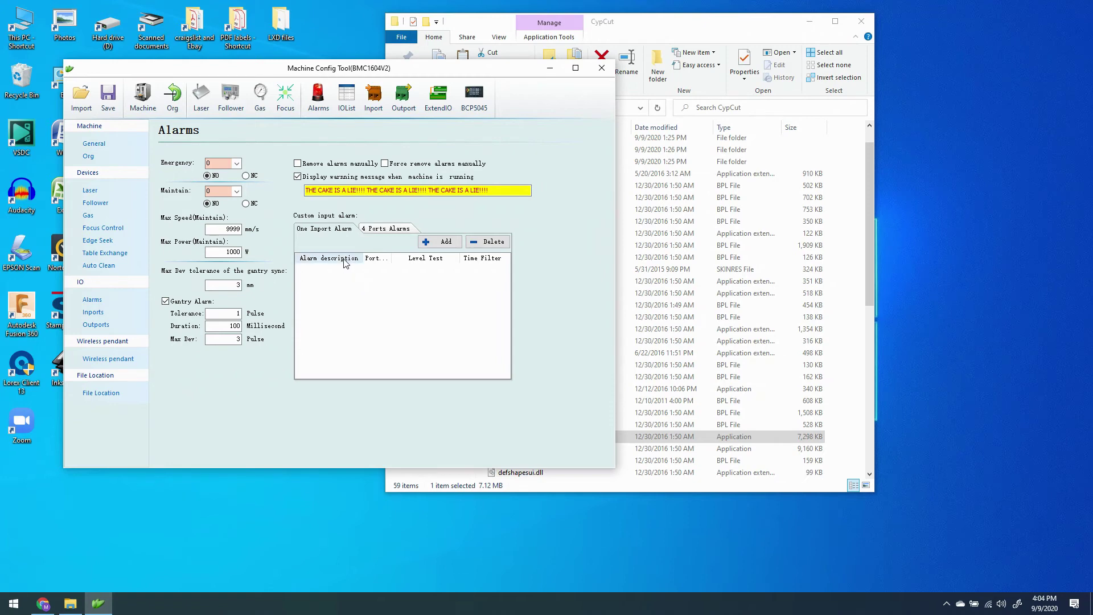
left_click(380, 235)
left_click(314, 231)
left_click(603, 70)
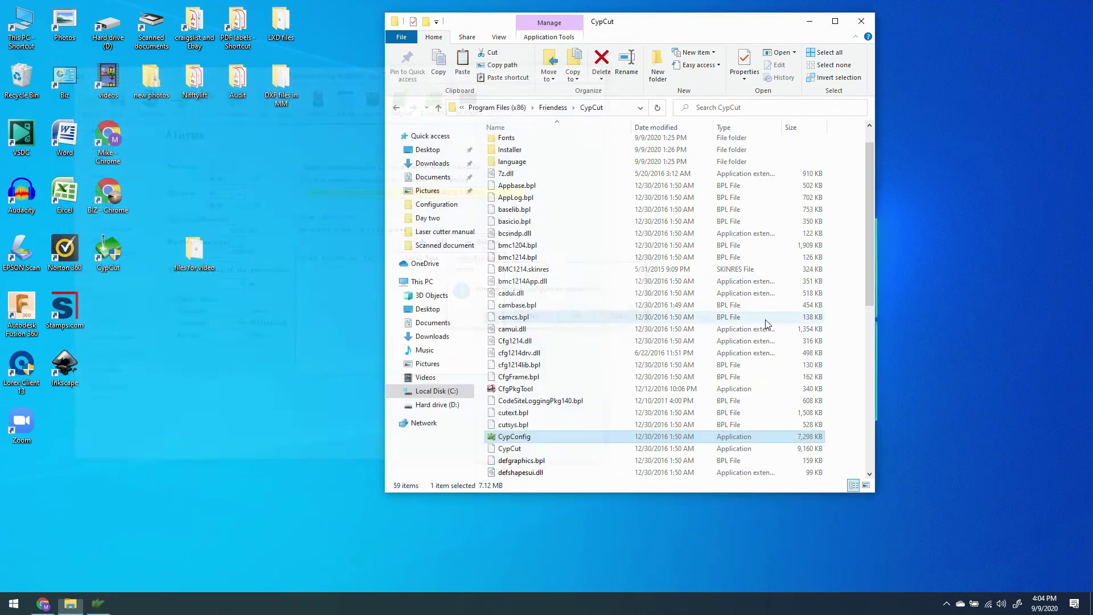
- Answer the save prompt, close Explorer, and relaunch CypCut from the desktop, accepting demo mode
left_click(572, 323)
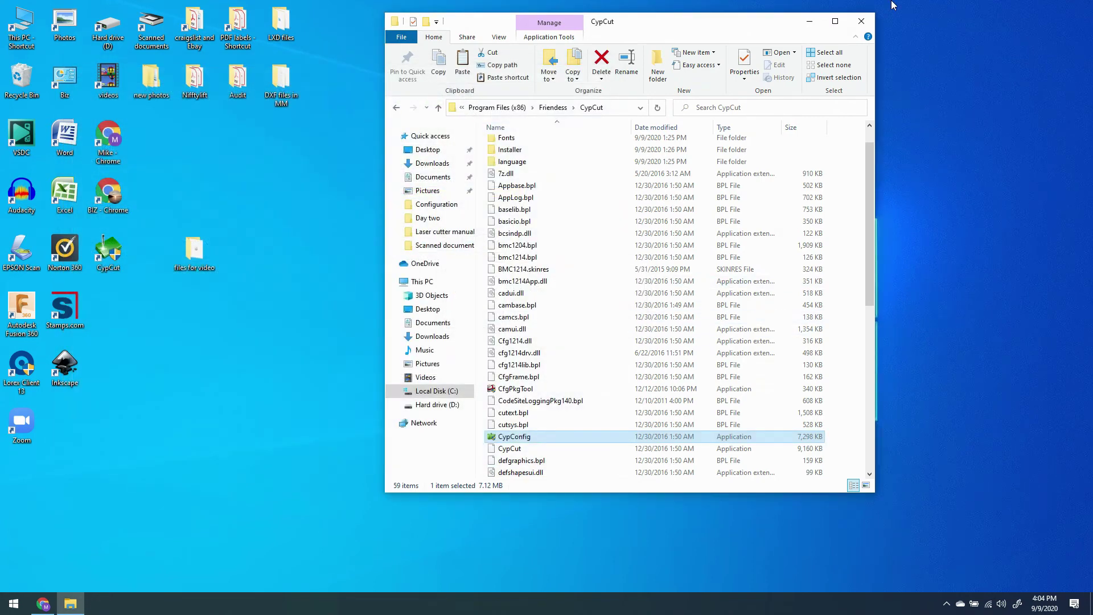
left_click(861, 21)
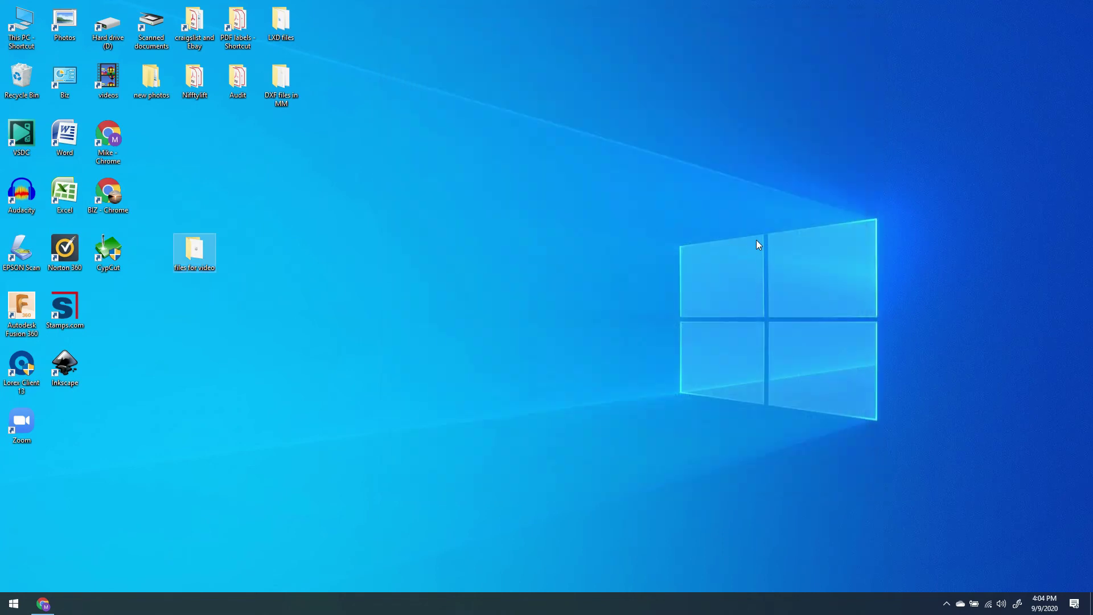
double_click(122, 255)
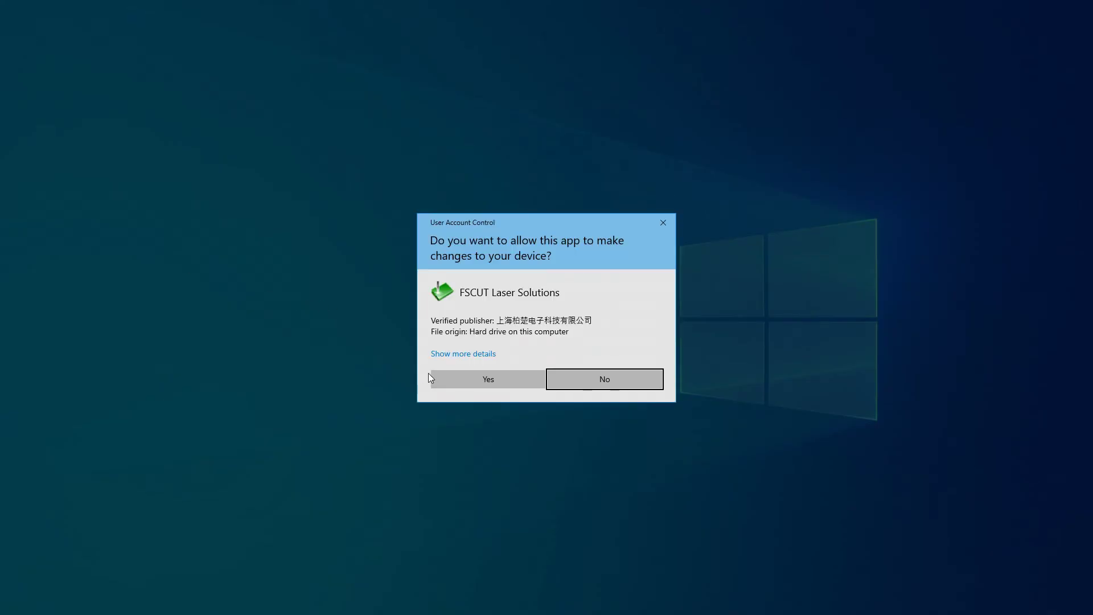
left_click(467, 378)
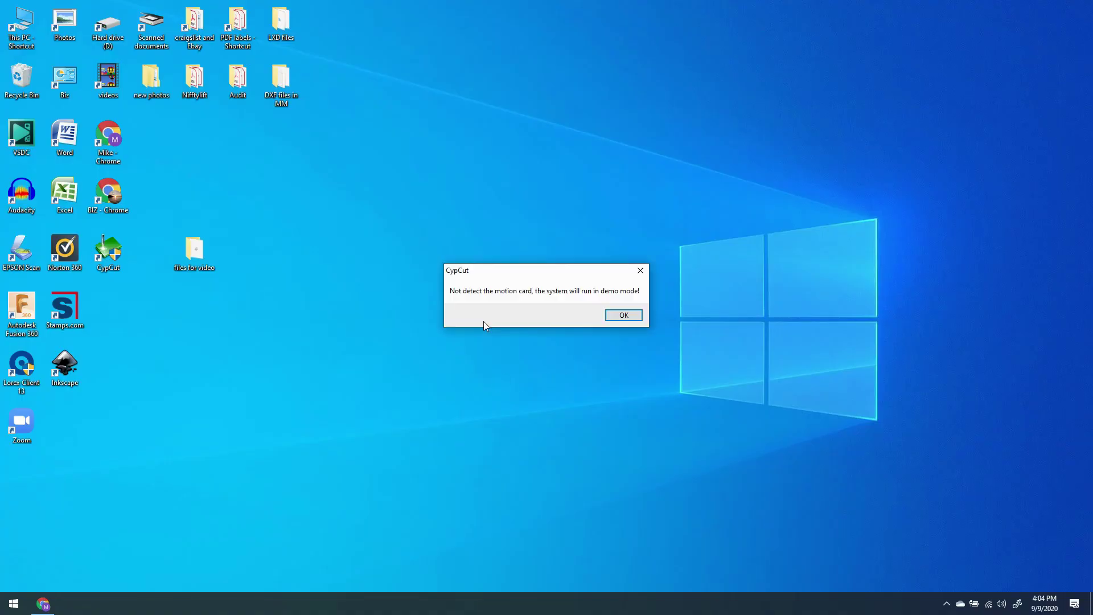
left_click(617, 317)
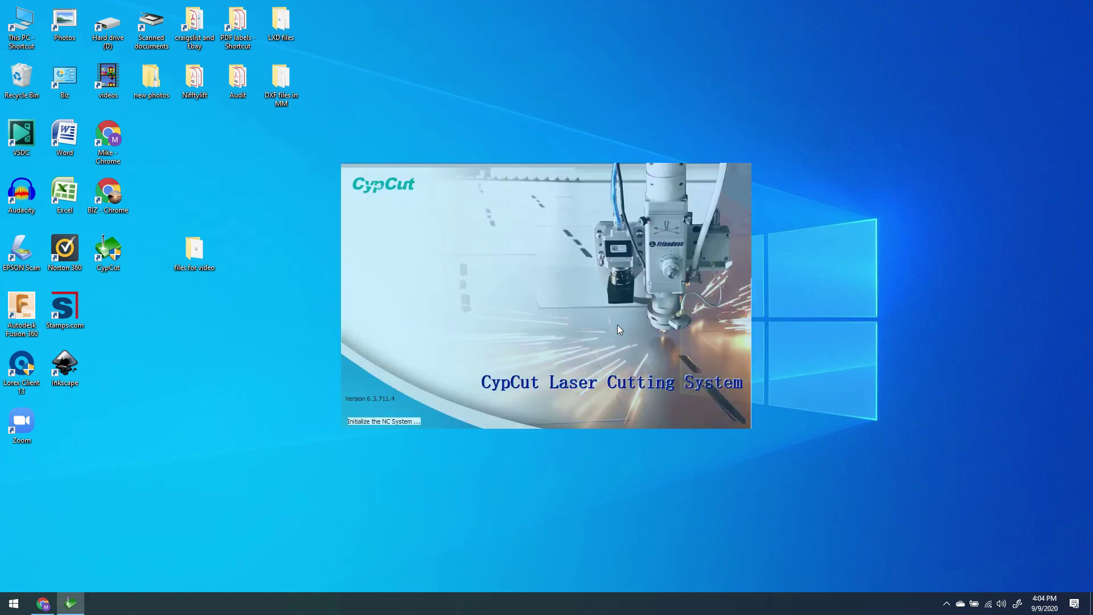